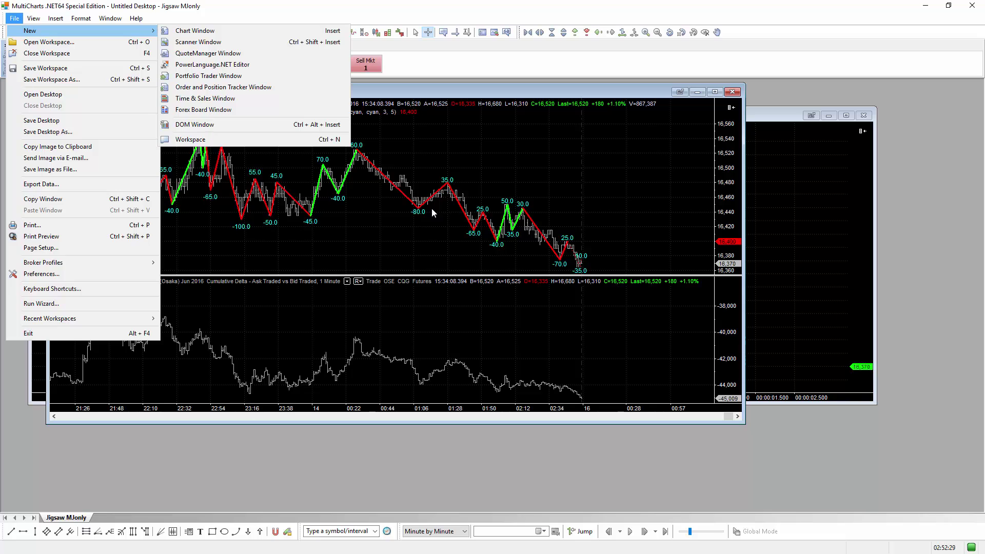
# Create a new chart window showing plain MJNKM16 Mini Nikkei 225 1-minute bars.
pyautogui.click(561, 181)
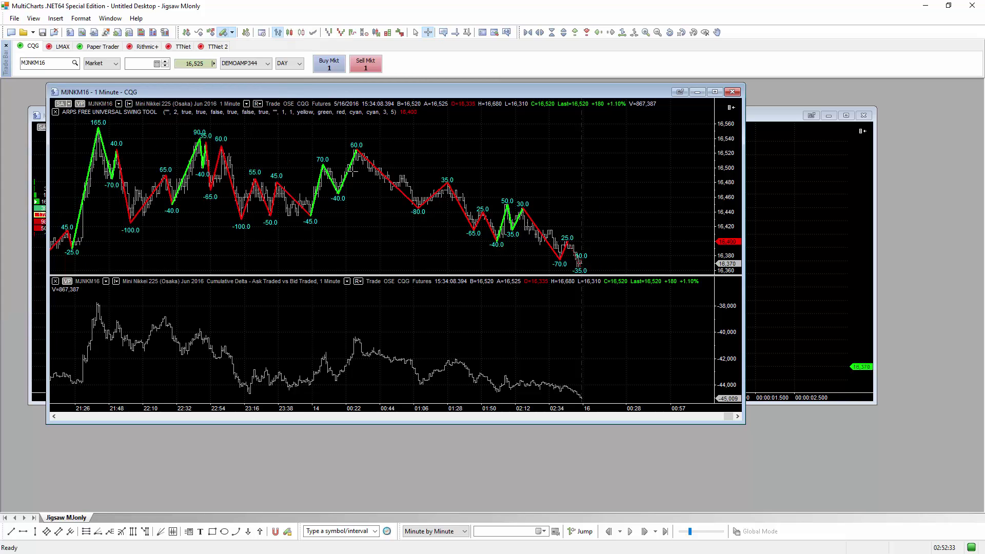
pyautogui.click(14, 19)
pyautogui.moveTo(21, 31)
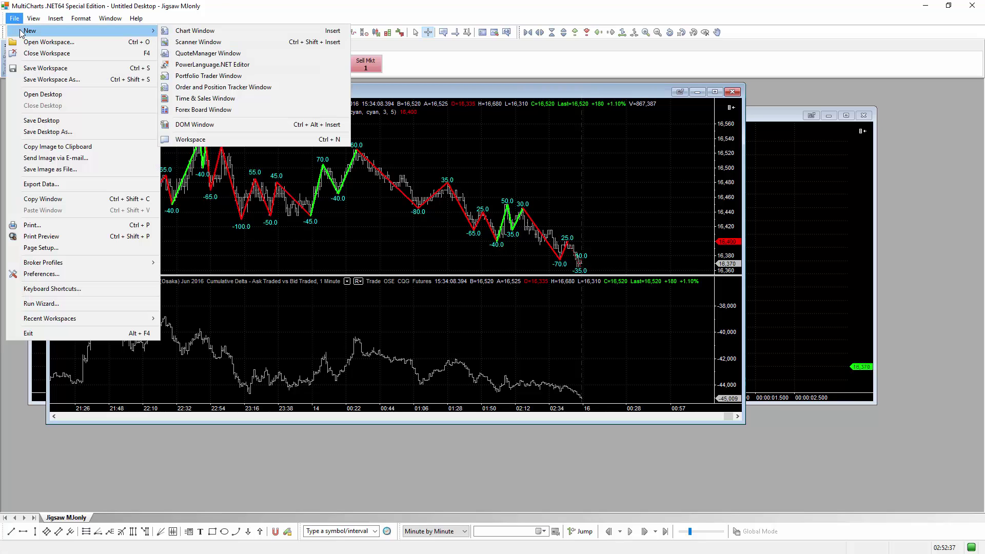
pyautogui.click(176, 32)
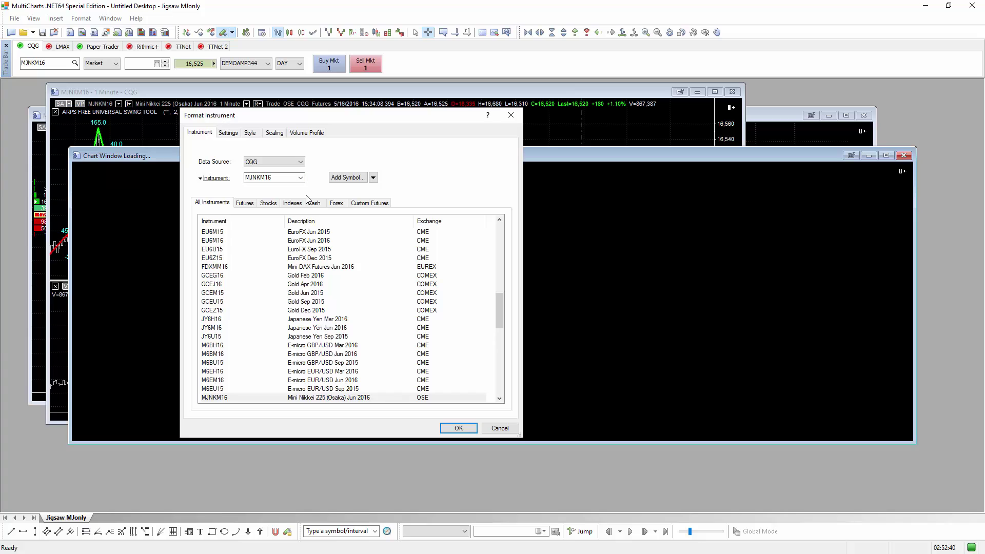
pyautogui.click(230, 134)
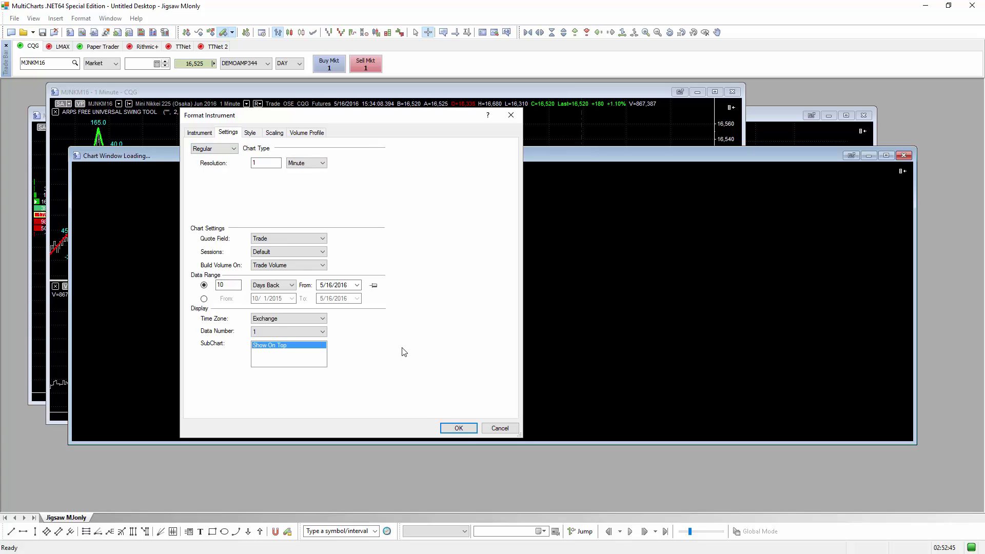
pyautogui.click(459, 428)
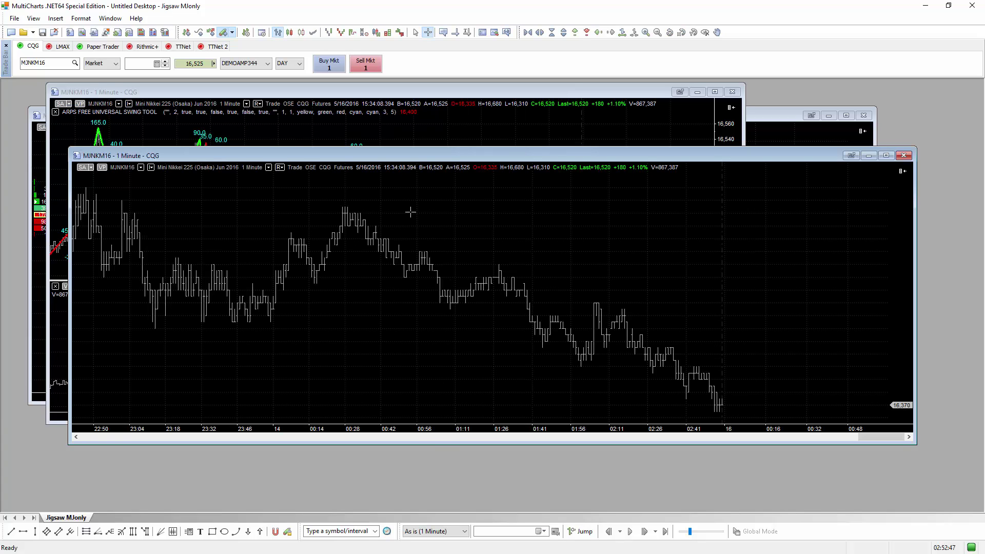
# Insert the ARPS FREE UNIVERSAL SWING TOOL study from the Add-Ons list onto the chart.
pyautogui.rightClick(410, 209)
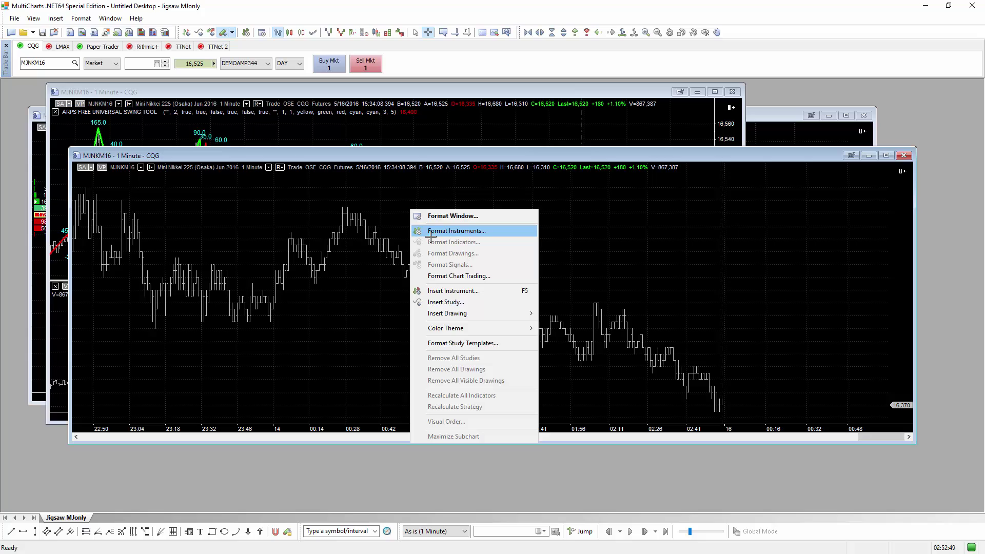
pyautogui.click(454, 302)
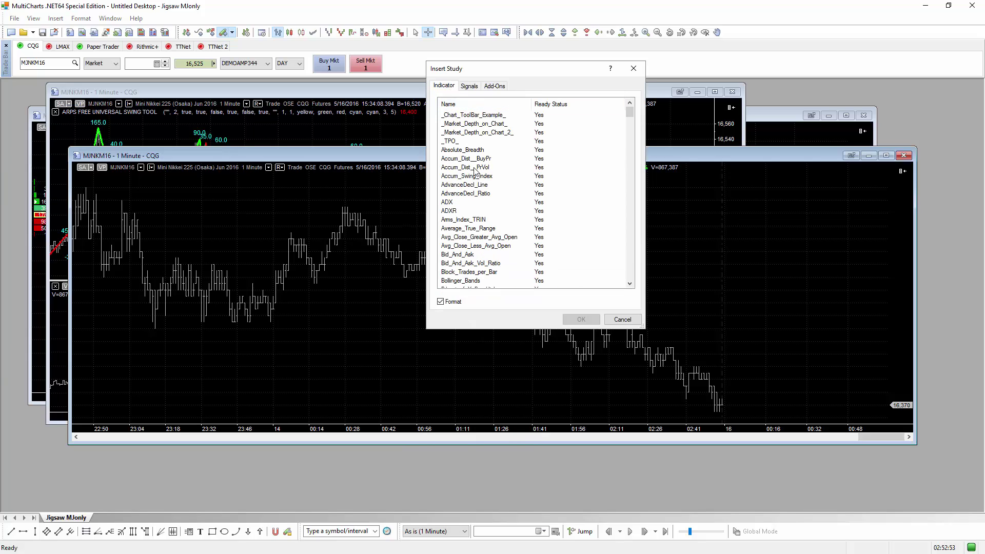
pyautogui.scroll(-4, 475, 172)
pyautogui.scroll(-6, 475, 171)
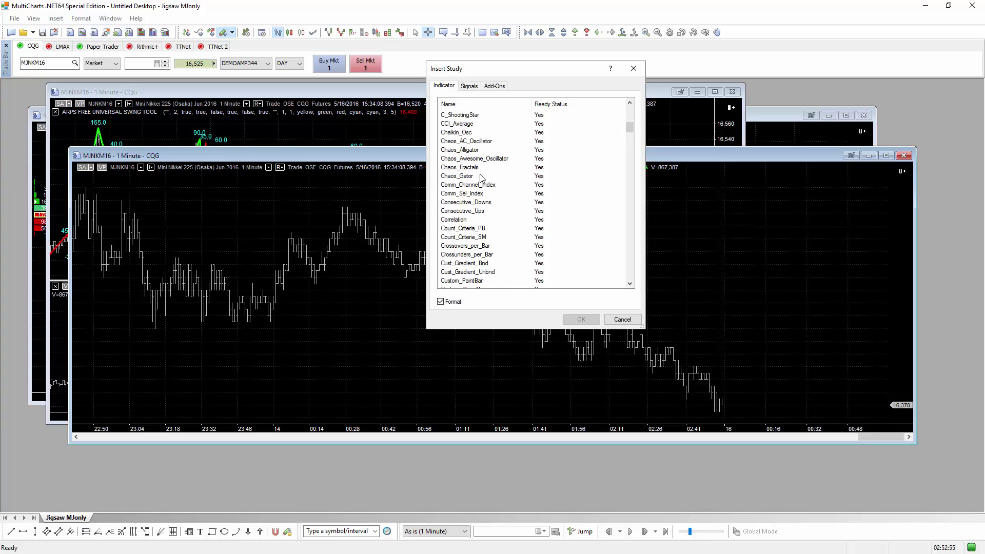
pyautogui.scroll(2, 481, 190)
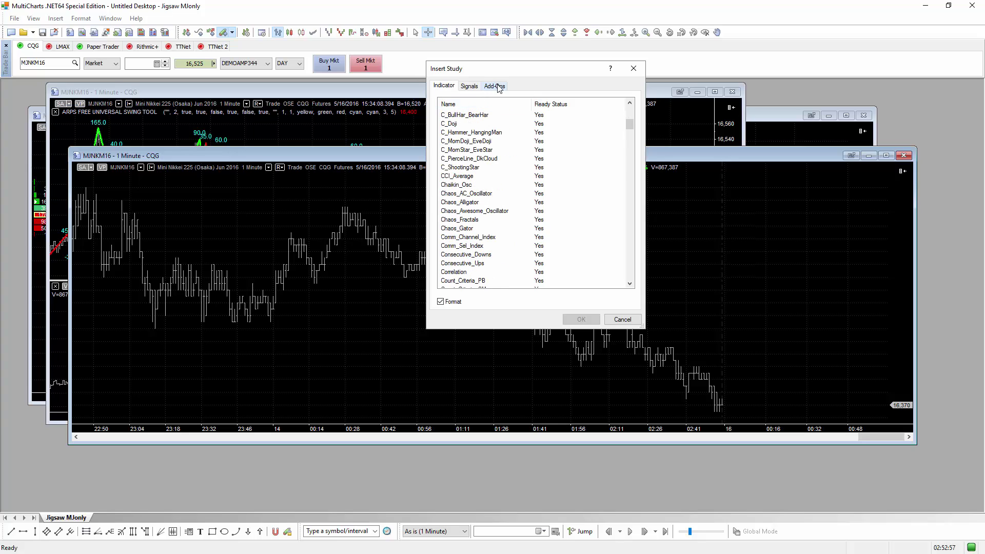
pyautogui.click(497, 86)
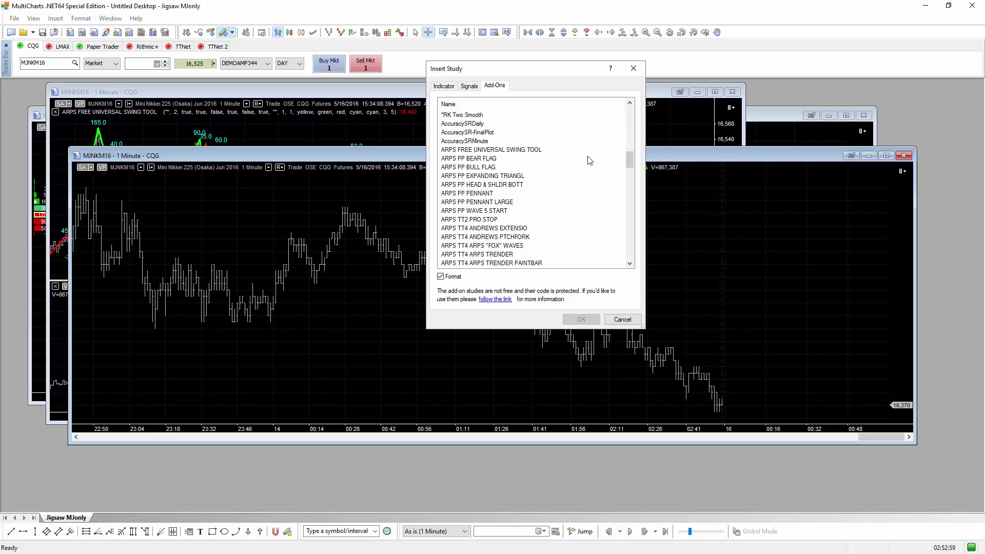
pyautogui.moveTo(631, 164); pyautogui.dragTo(631, 162)
pyautogui.click(478, 159)
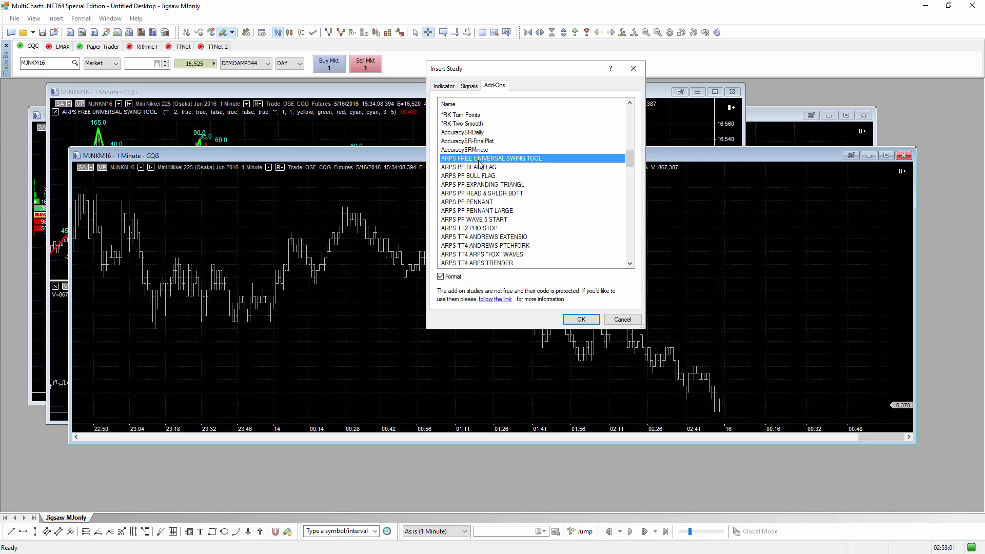
pyautogui.click(581, 319)
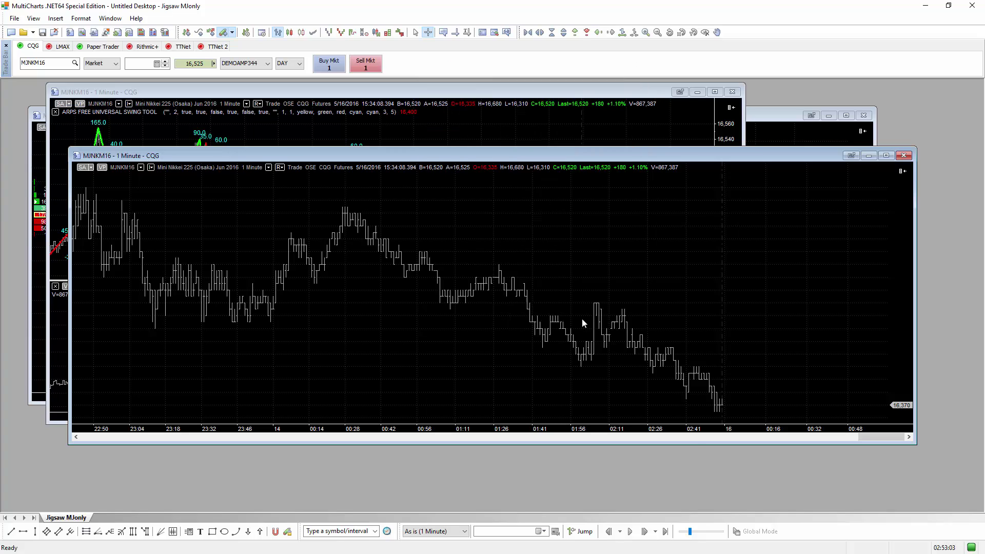
# Set ShowSwingLength true, DecimalPlaces 0, UpTrendColor green and SwingTextColor cyan, then apply.
pyautogui.click(588, 203)
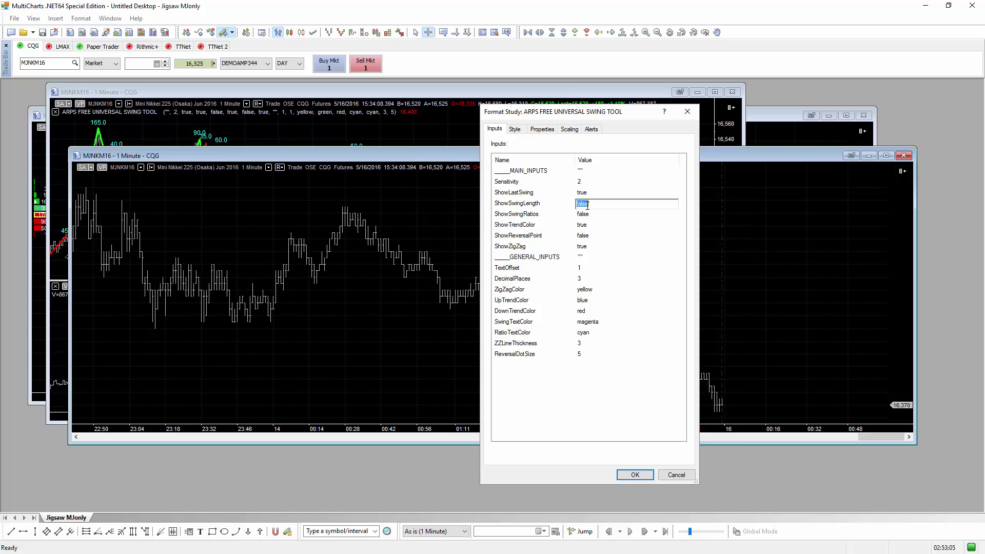
pyautogui.write('true')
pyautogui.click(590, 279)
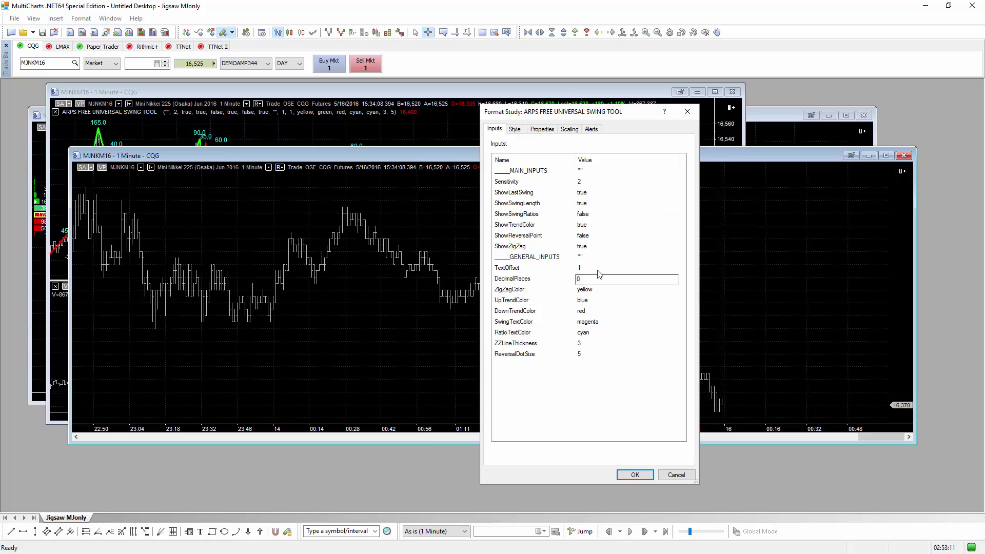
pyautogui.click(588, 292)
pyautogui.click(594, 302)
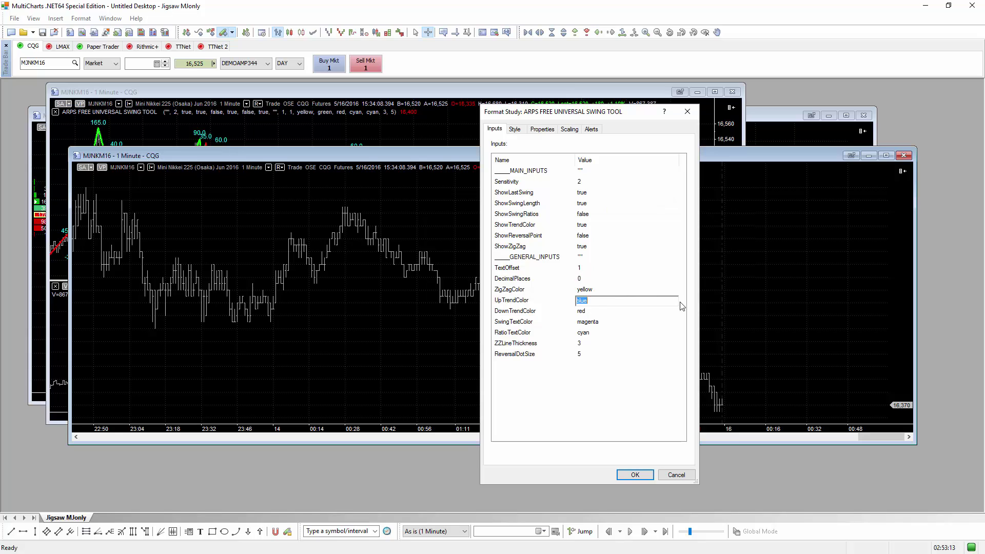
pyautogui.write('green')
pyautogui.click(587, 323)
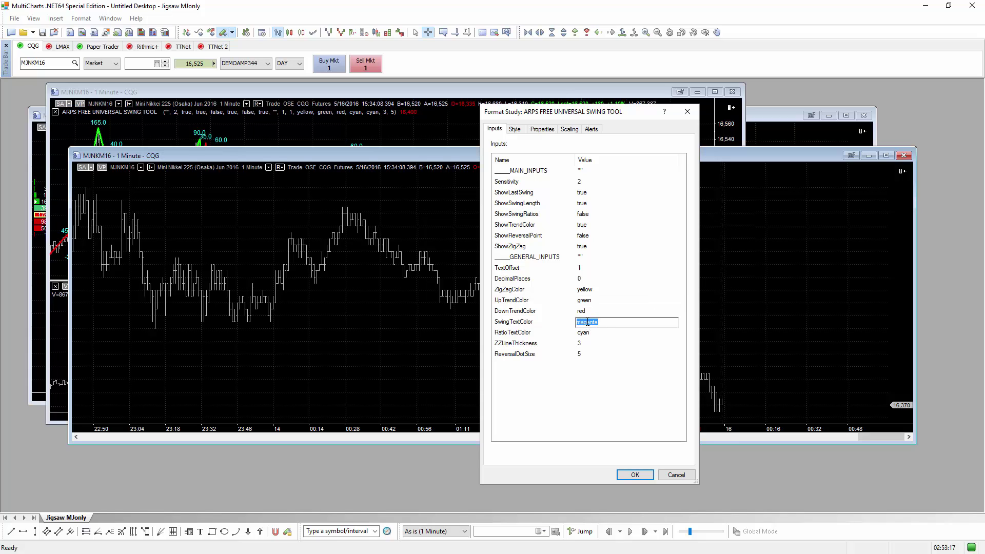
pyautogui.write('cyan')
pyautogui.click(635, 475)
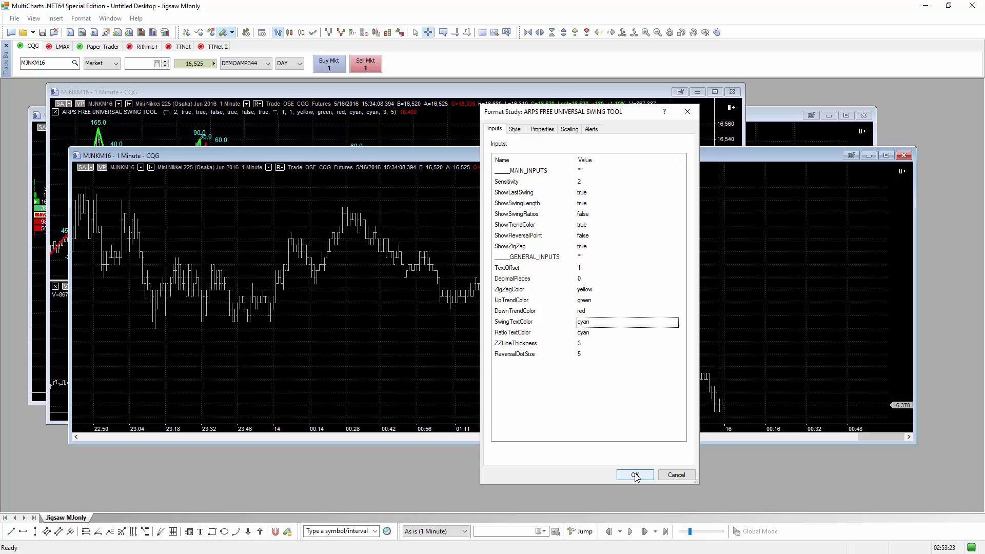
pyautogui.click(635, 475)
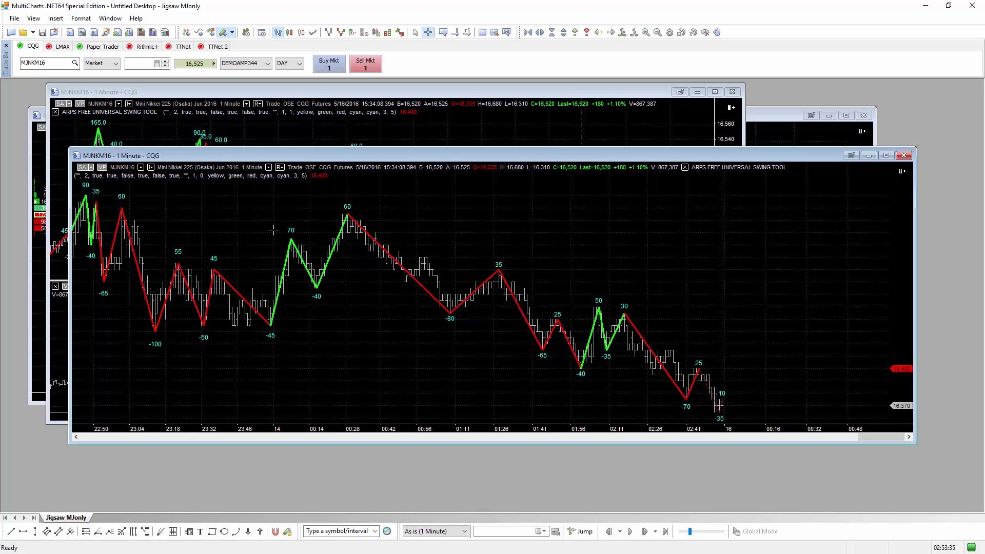
# Open the context menu of the MJNKM16 swing-tool chart.
pyautogui.rightClick(434, 193)
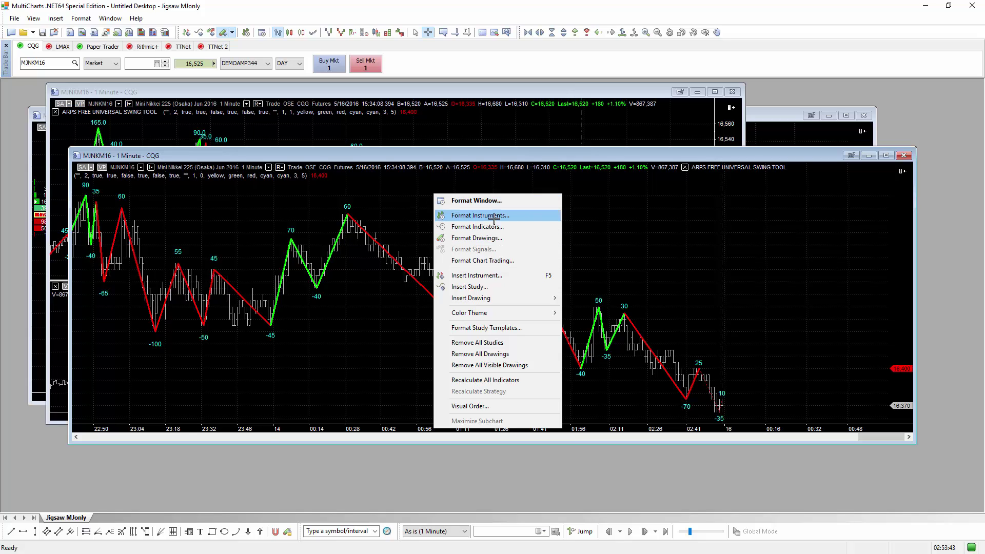
# Add a 1-minute Cumulative Delta (Ask Traded vs Bid Traded) subchart of MJNKM16 below the price pane.
pyautogui.click(494, 277)
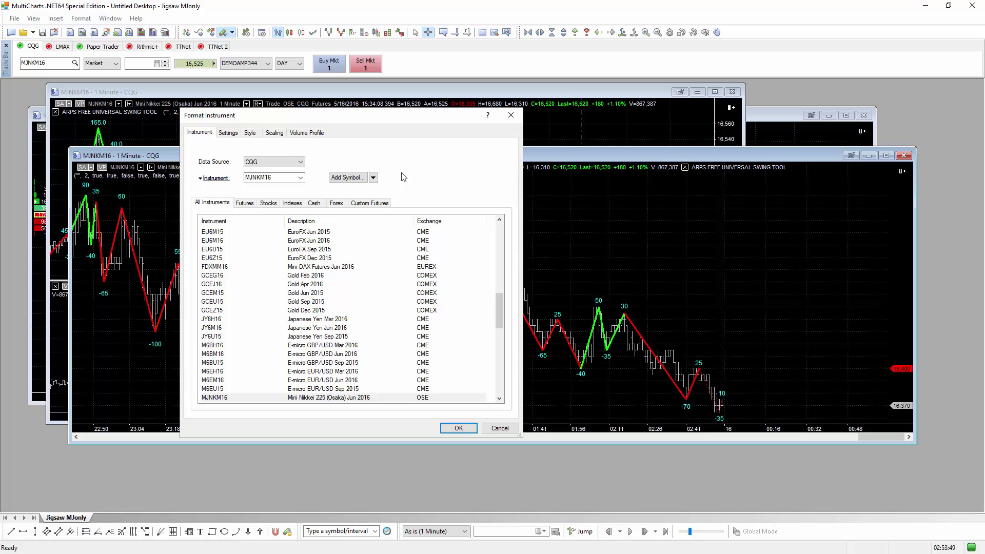
pyautogui.click(231, 136)
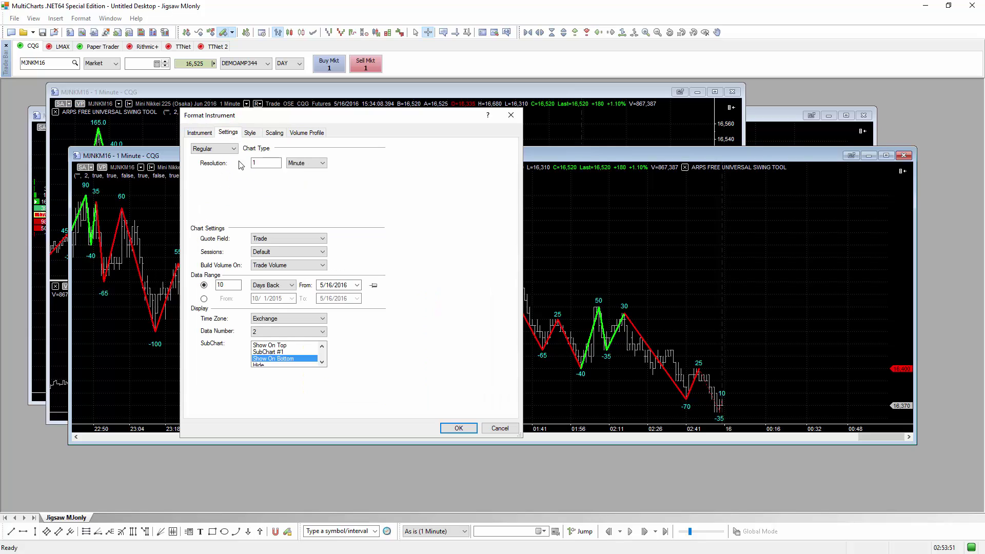
pyautogui.click(232, 149)
pyautogui.click(216, 215)
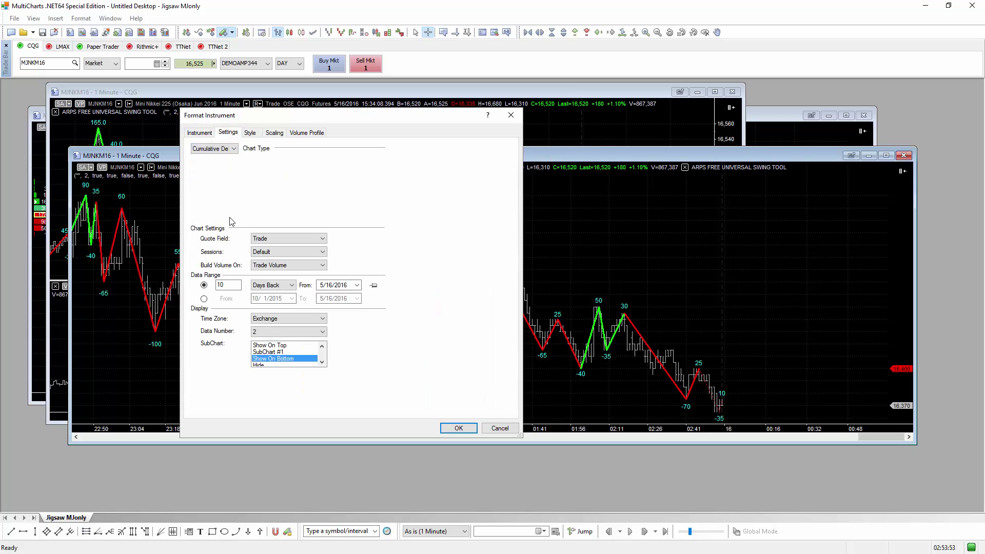
pyautogui.doubleClick(265, 167)
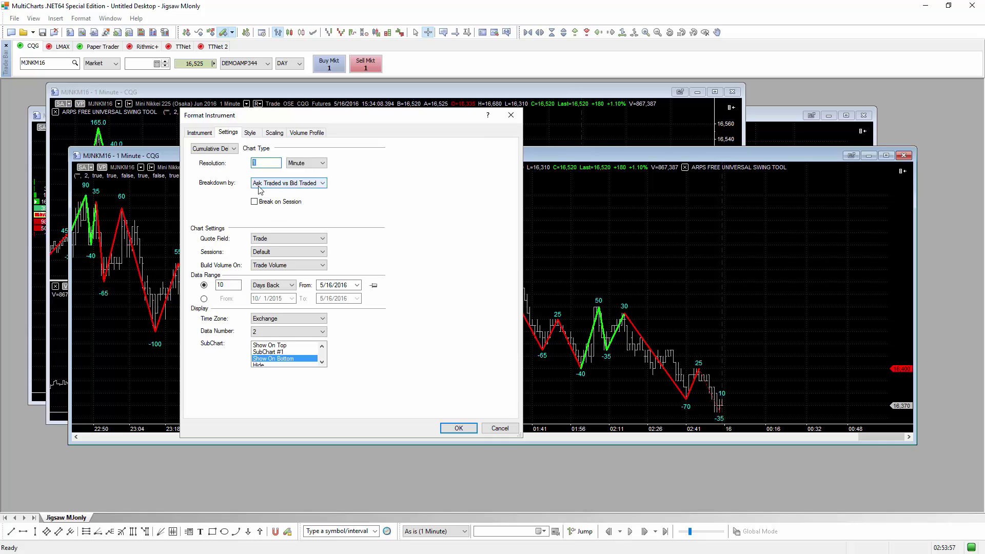
pyautogui.click(287, 184)
pyautogui.click(309, 192)
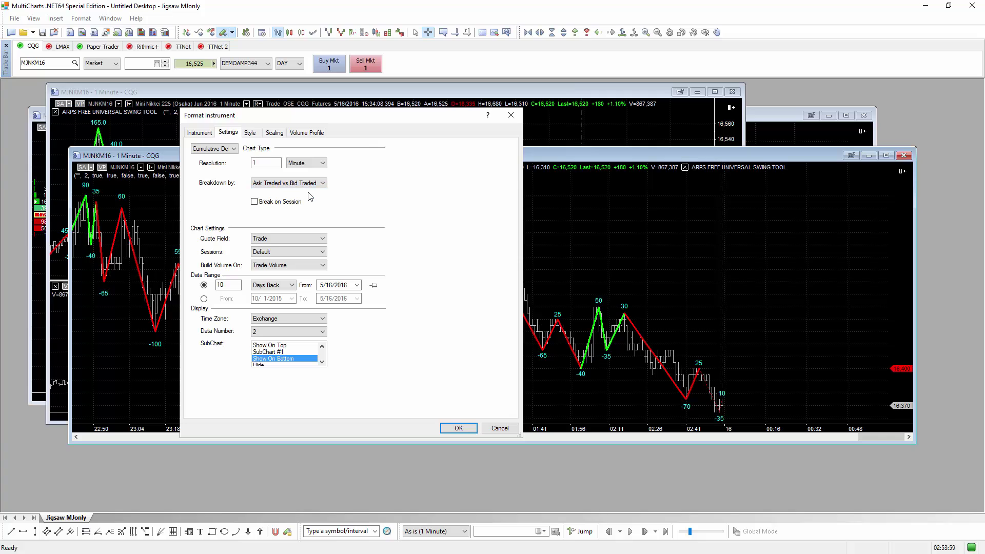
pyautogui.click(458, 429)
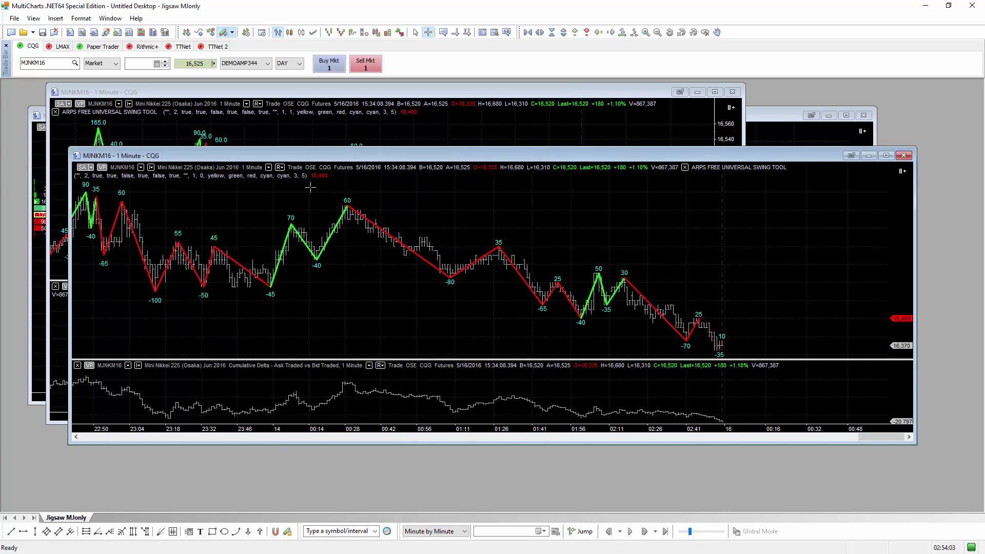
# Maximize the chart window and drag the divider up to enlarge the Cumulative Delta pane.
pyautogui.click(887, 155)
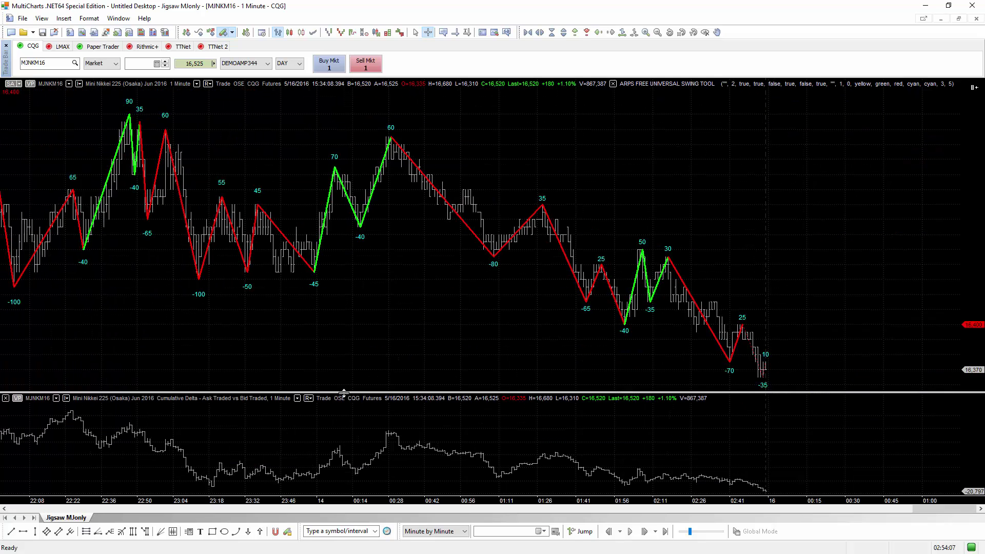
pyautogui.moveTo(344, 392); pyautogui.dragTo(338, 315)
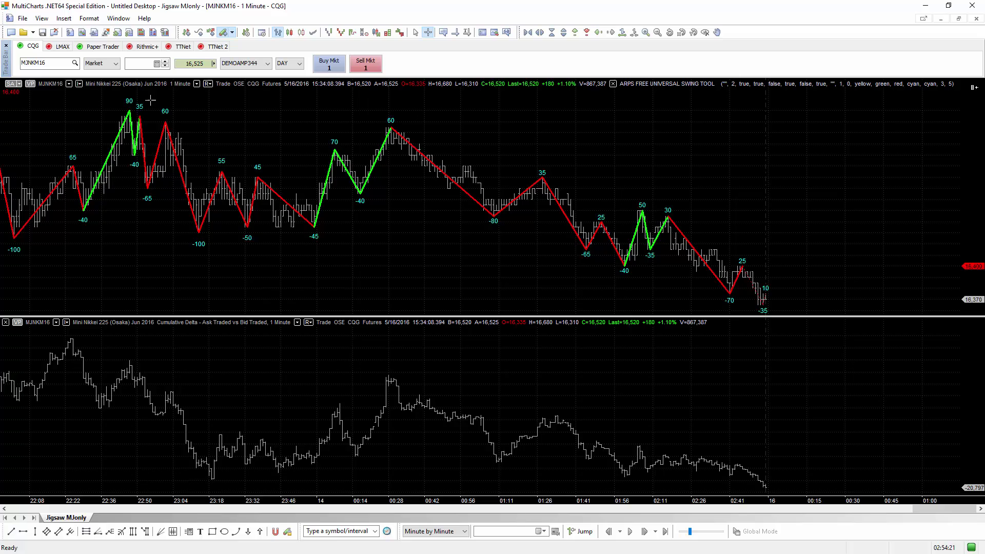
# Create a new MJNKM16 chart window as an 8-point Volume Delta (Bid x Ask Volume) chart.
pyautogui.click(23, 21)
pyautogui.moveTo(52, 30)
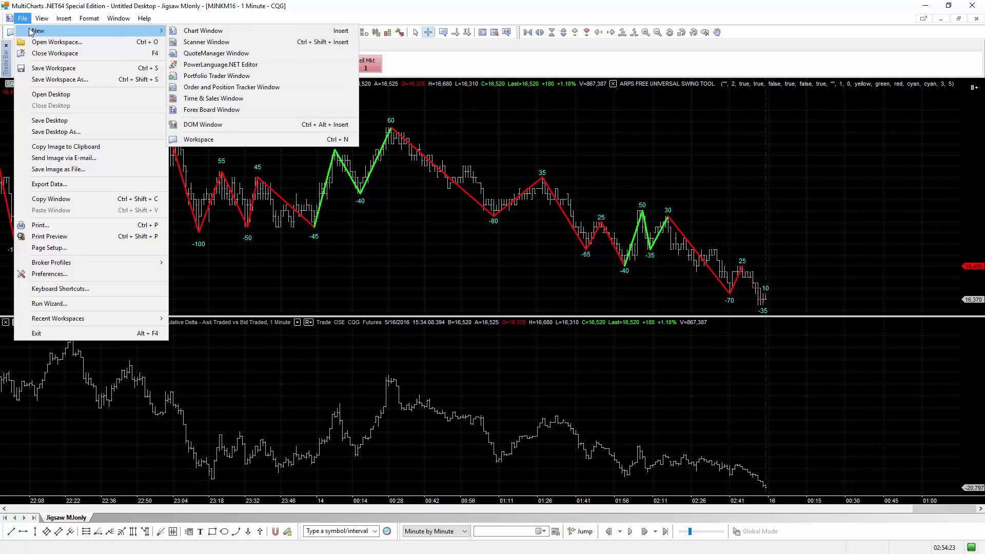
pyautogui.click(198, 30)
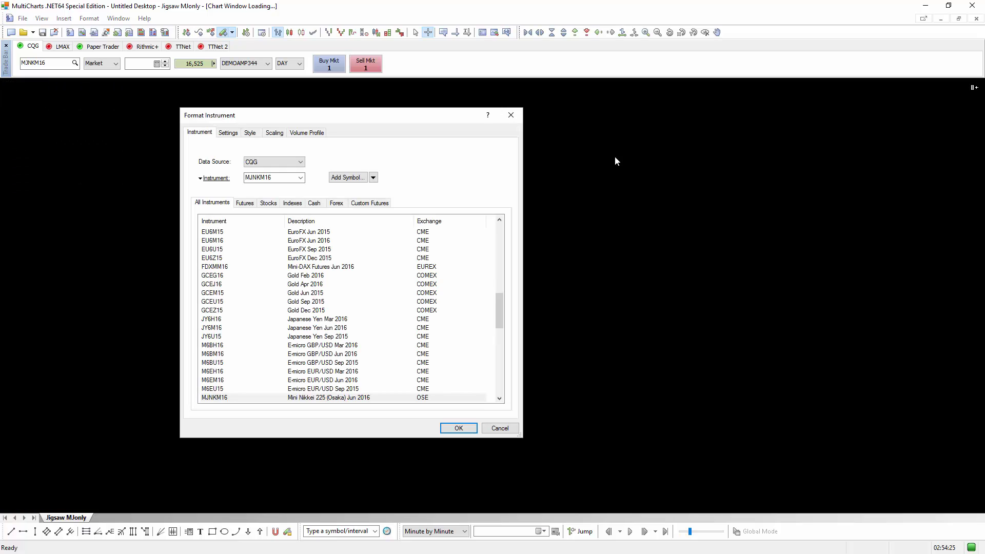
pyautogui.click(228, 133)
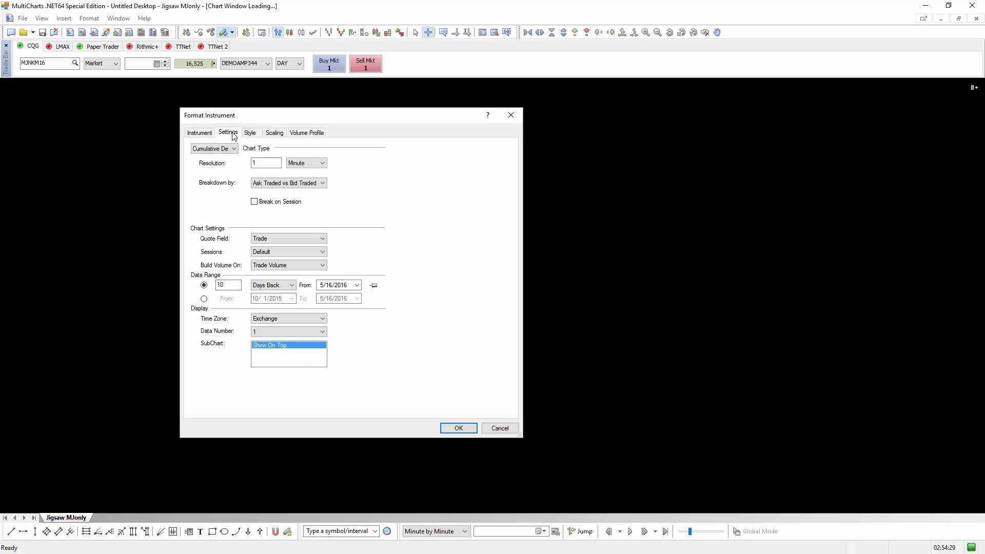
pyautogui.click(232, 149)
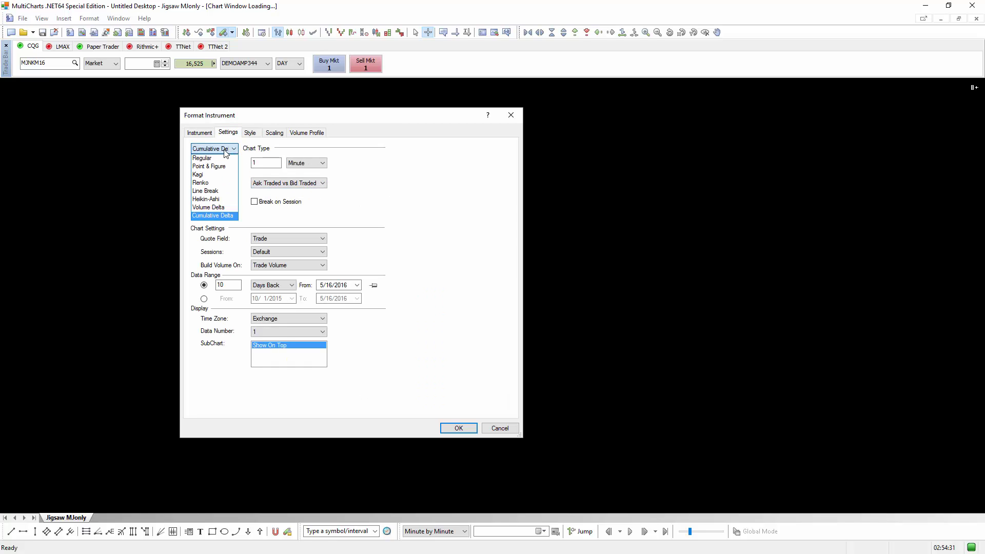
pyautogui.click(224, 207)
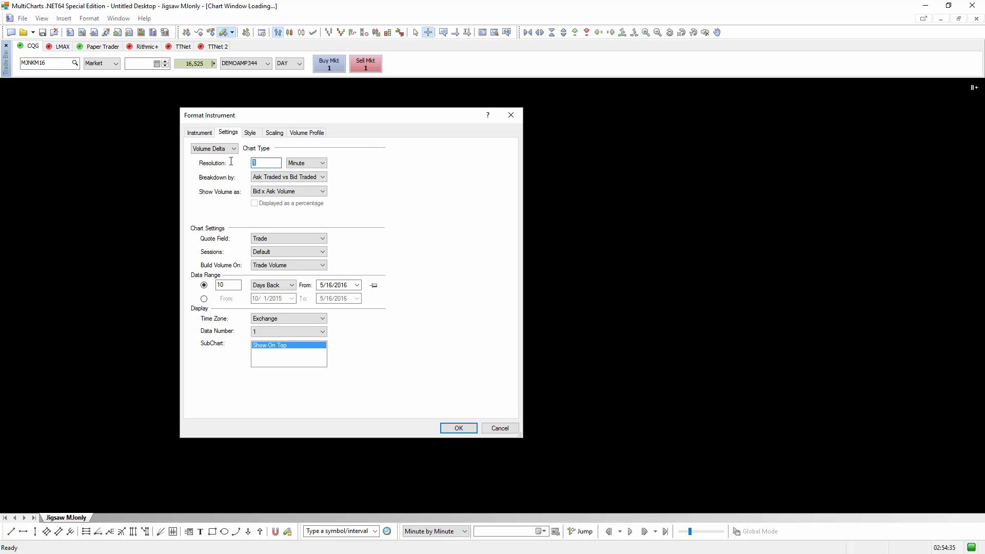
pyautogui.click(312, 164)
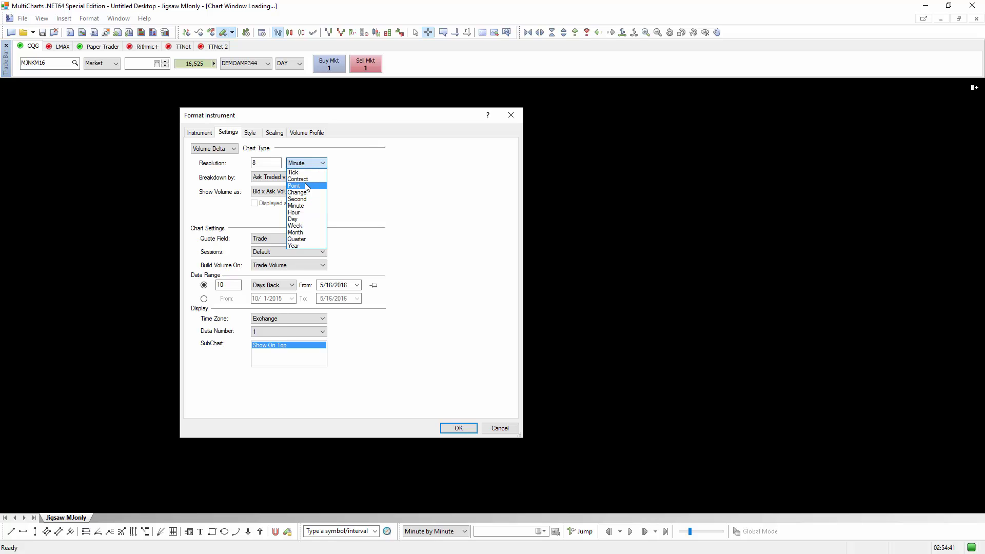
pyautogui.click(305, 186)
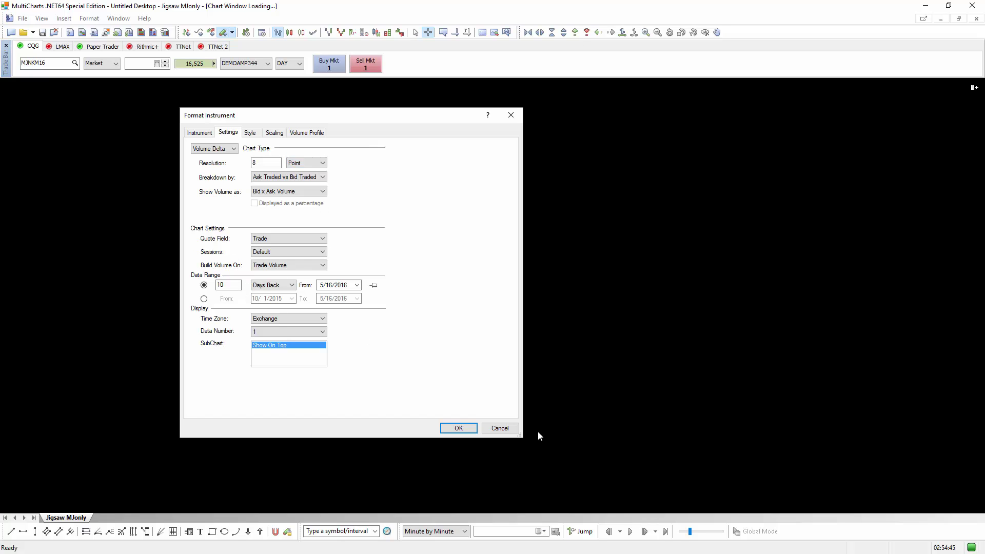
pyautogui.click(462, 428)
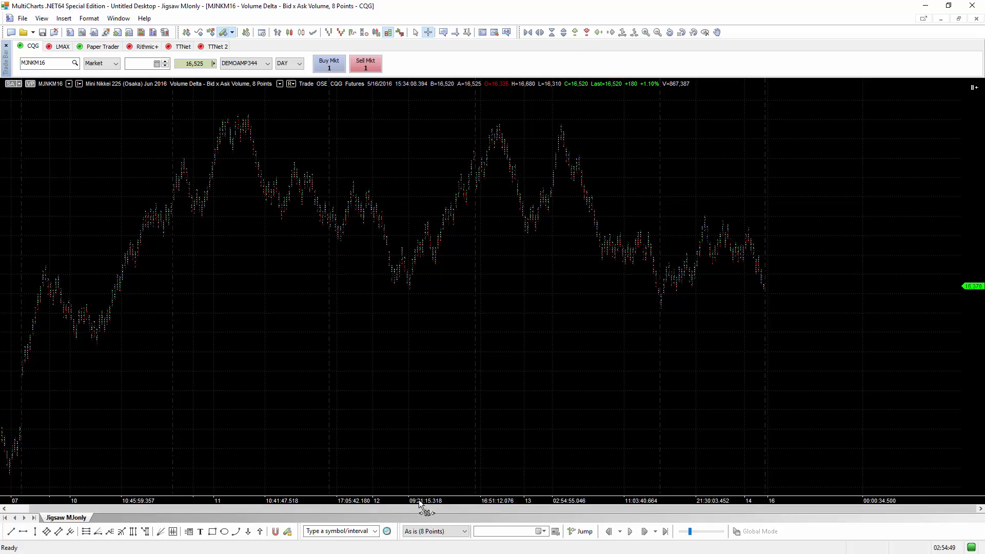
# Widen the bar spacing along the time axis until the bid x ask volume numbers are readable.
pyautogui.moveTo(419, 503); pyautogui.dragTo(608, 524)
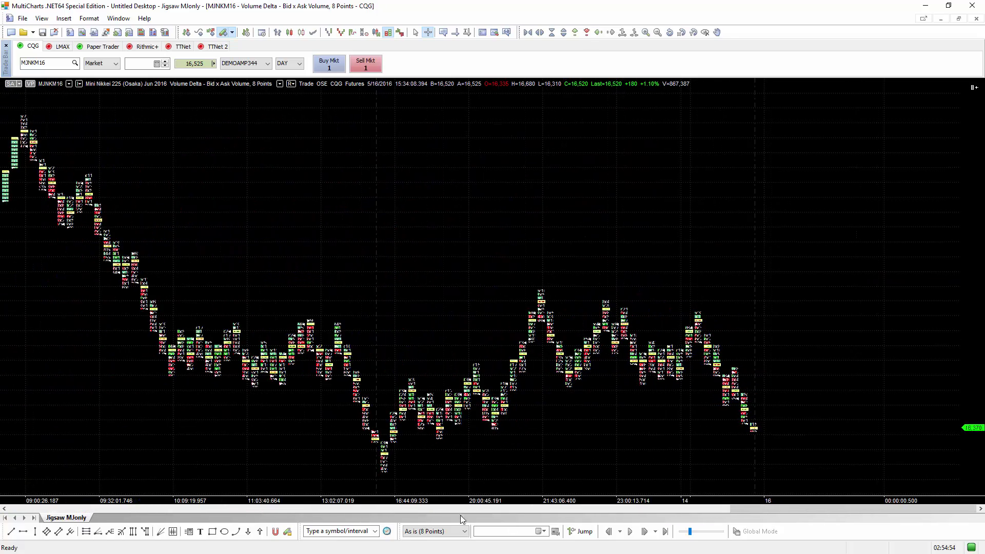
pyautogui.moveTo(449, 505); pyautogui.dragTo(531, 500)
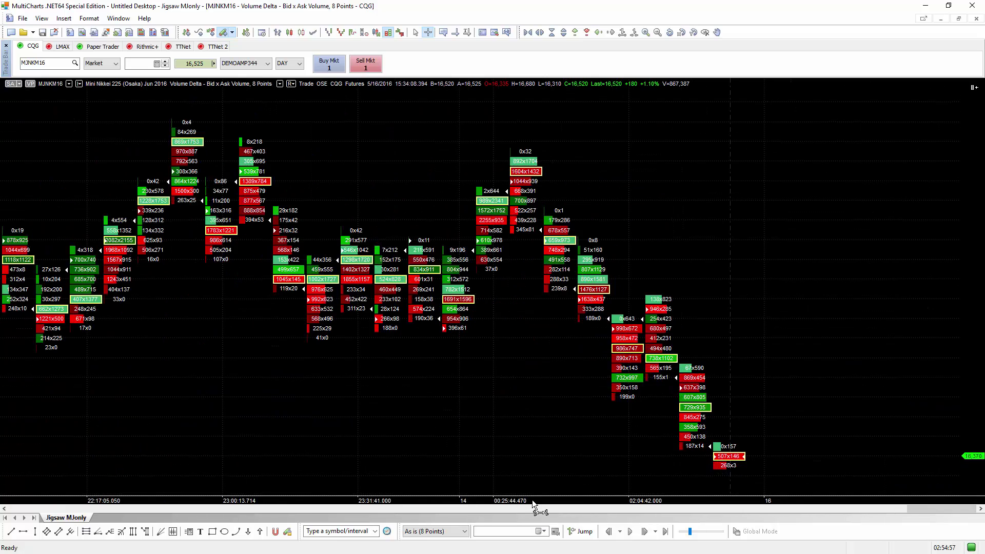